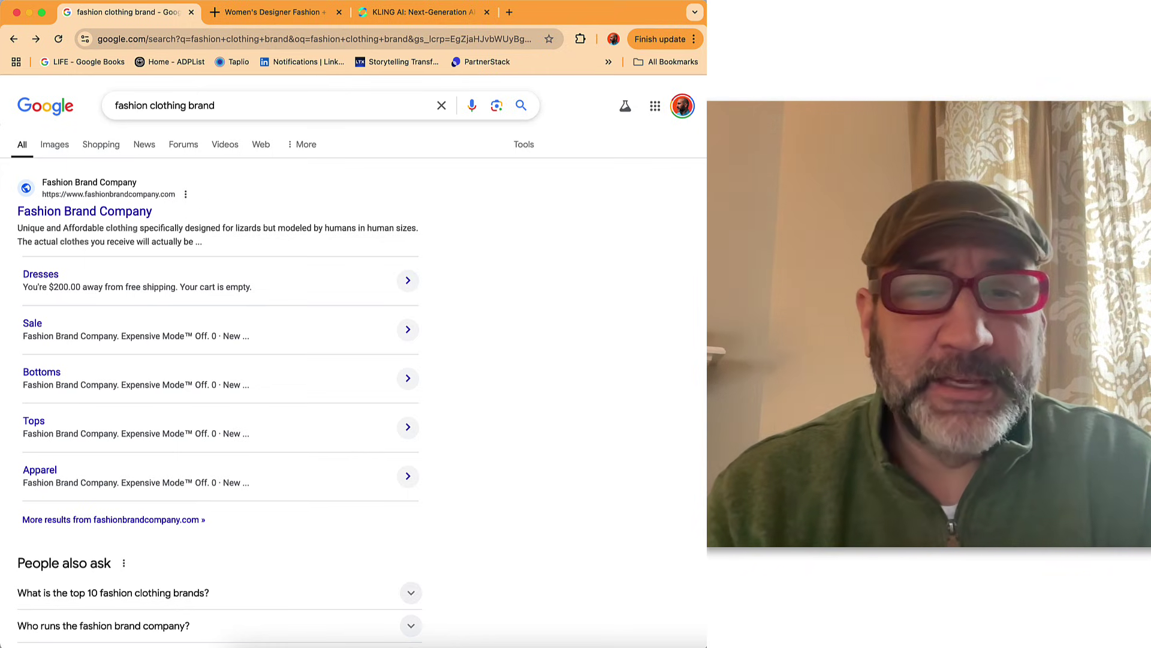
# Step: Scroll the 'fashion clothing brand' results to ME+EM and switch to the ME+EM women's fashion tab
pyautogui.scroll(-8, 575, 363)
pyautogui.scroll(-12, 574, 361)
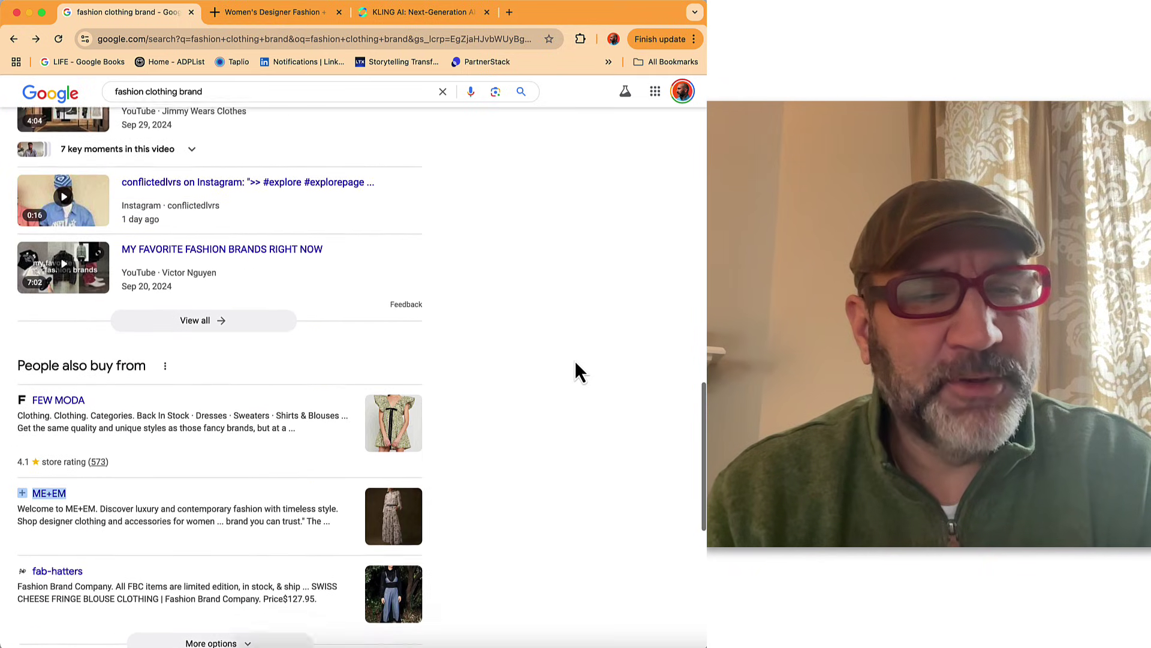
pyautogui.scroll(-3, 574, 362)
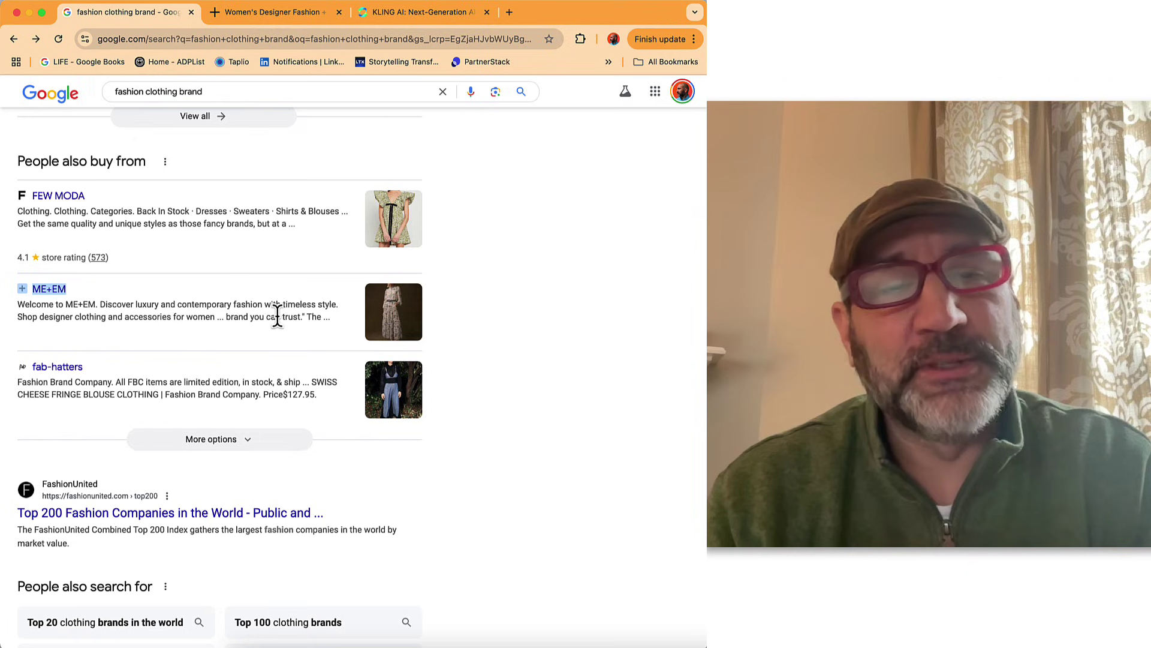
pyautogui.click(268, 13)
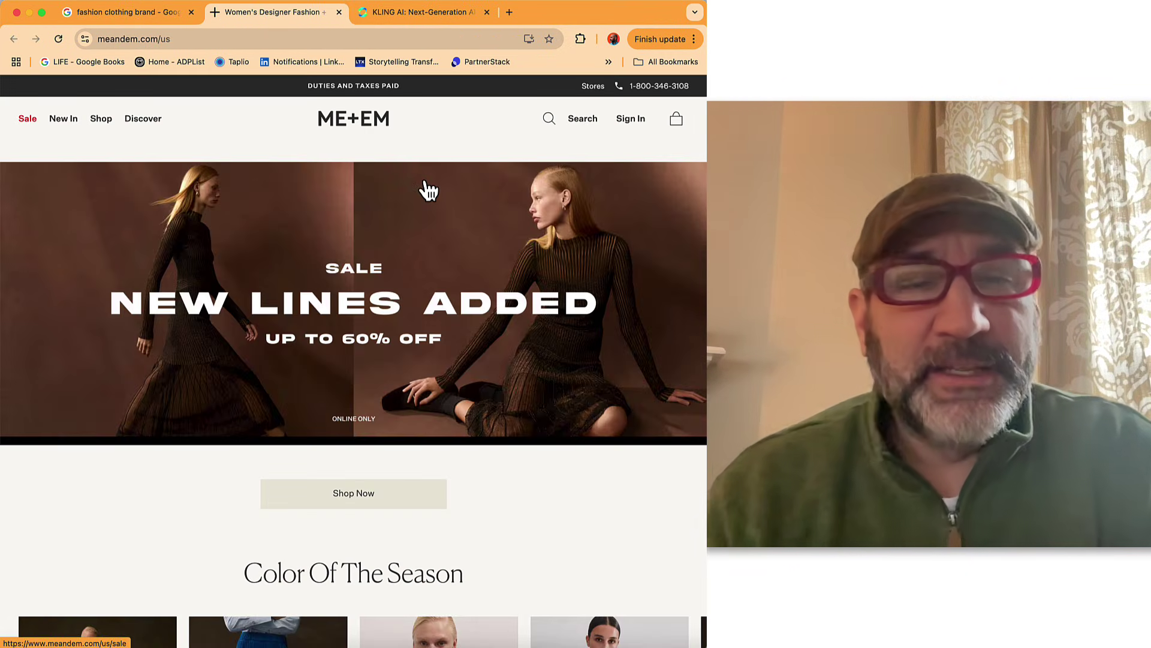
# Step: Scroll down to Color Of The Season and advance its carousel three items past the Cord Velour dress
pyautogui.scroll(-7, 488, 347)
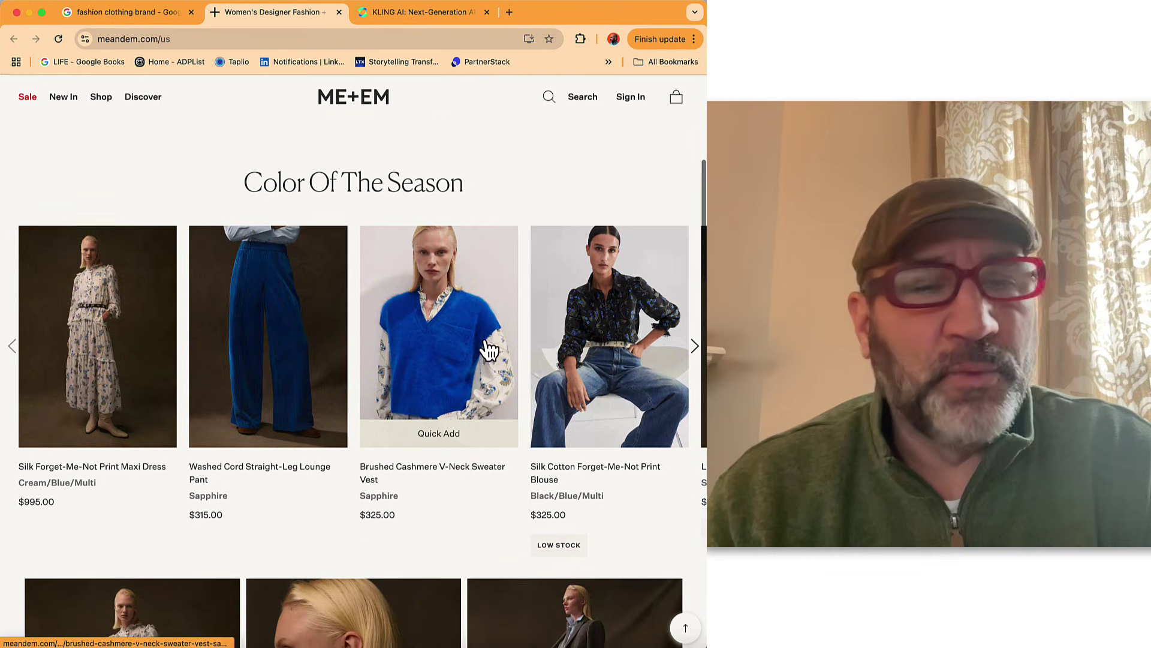
pyautogui.scroll(-1, 488, 349)
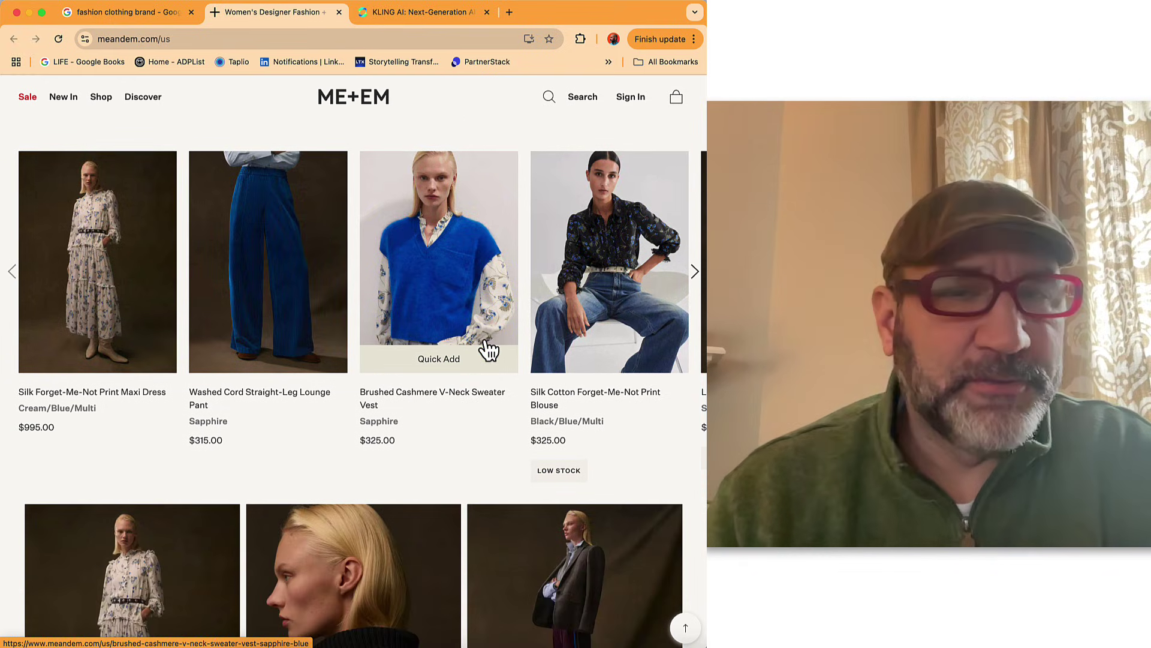
pyautogui.scroll(-5, 488, 349)
pyautogui.scroll(-9, 488, 349)
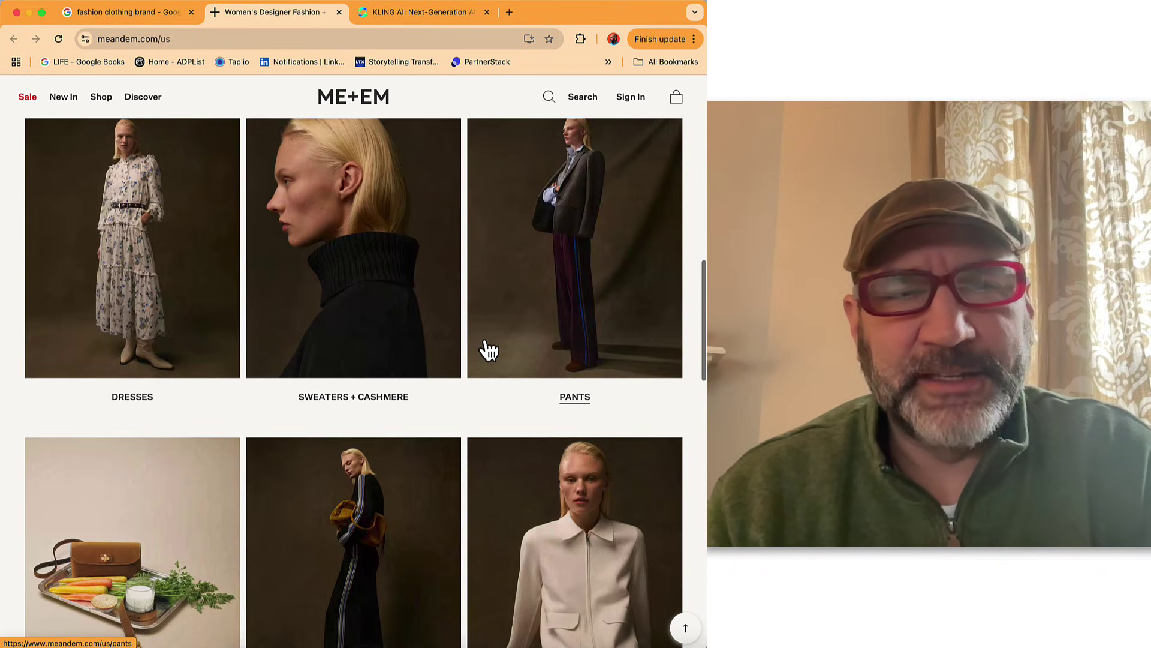
pyautogui.scroll(-15, 483, 340)
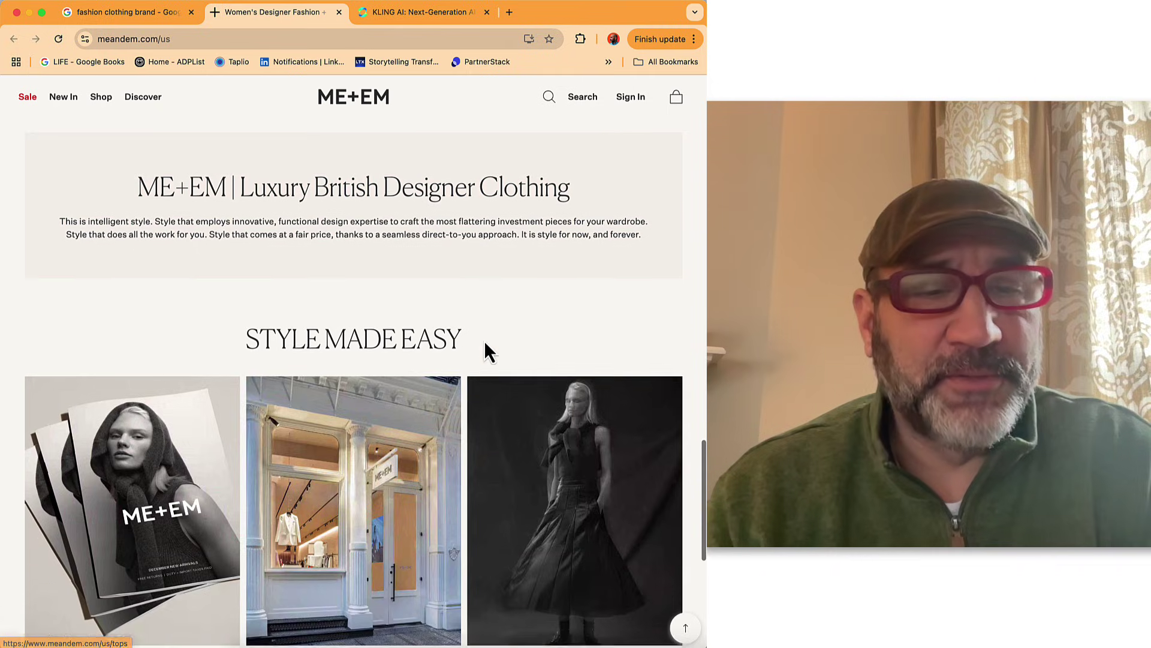
pyautogui.scroll(15, 484, 340)
pyautogui.scroll(15, 484, 341)
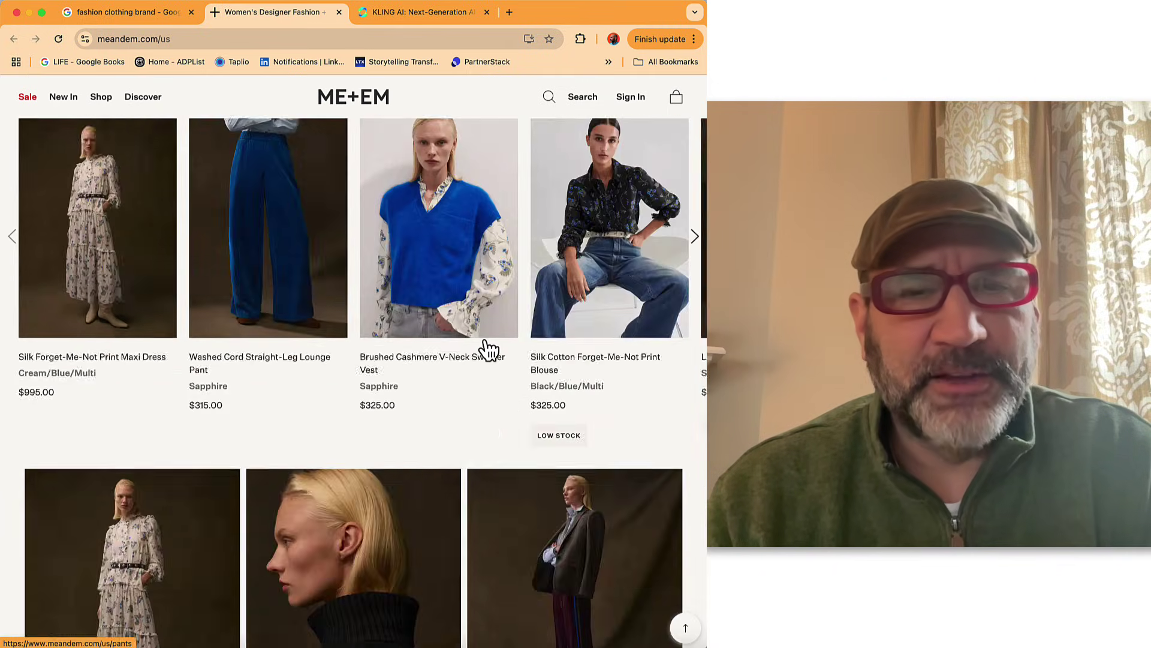
pyautogui.scroll(-3, 488, 351)
pyautogui.scroll(-3, 486, 351)
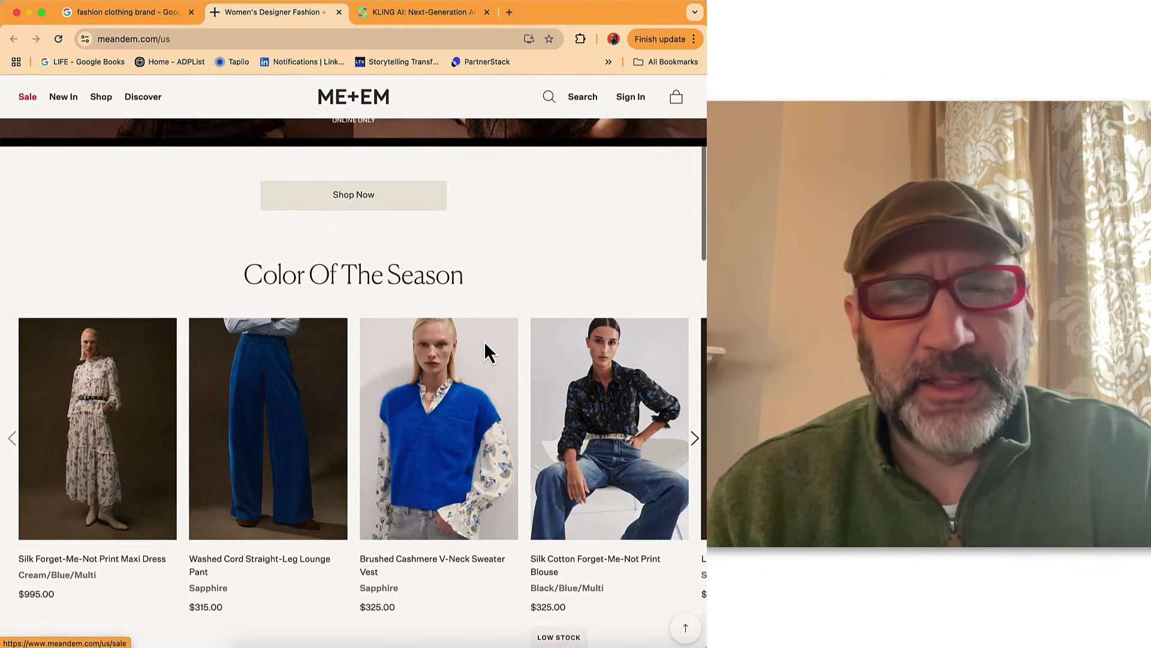
pyautogui.click(694, 413)
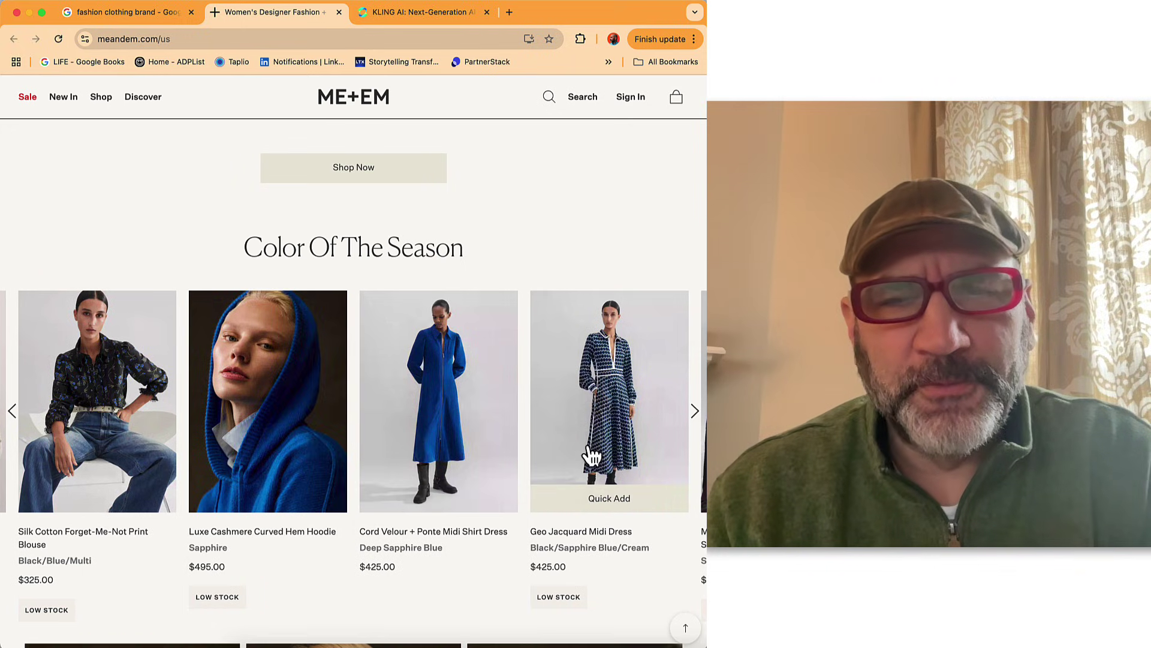
pyautogui.click(694, 417)
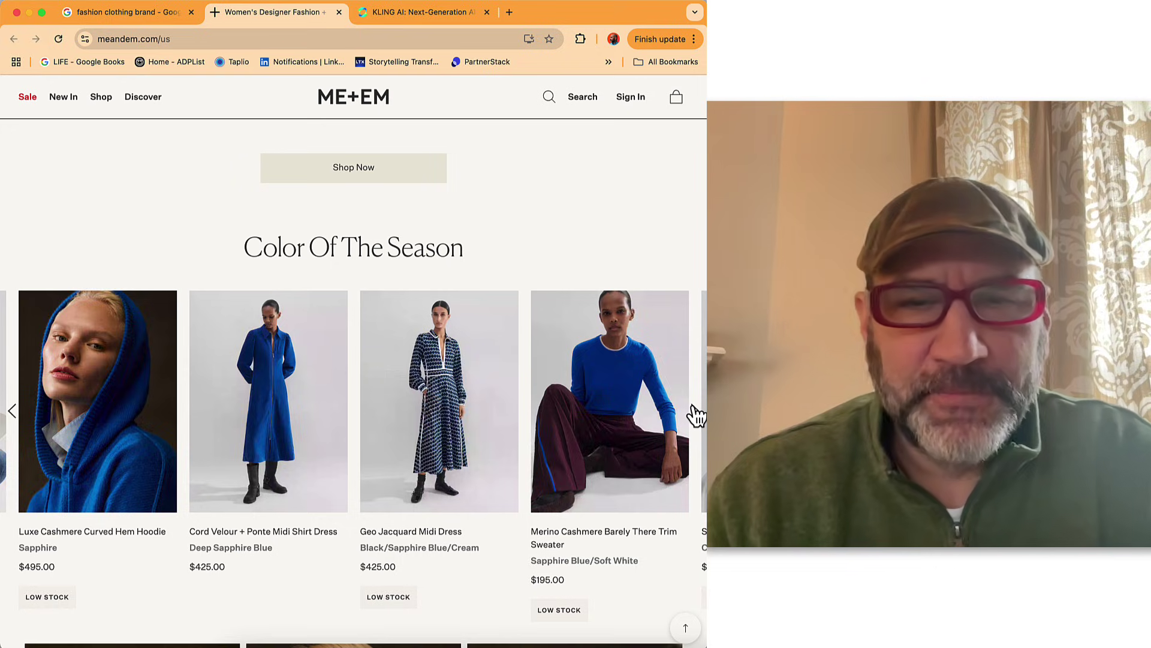
pyautogui.click(694, 415)
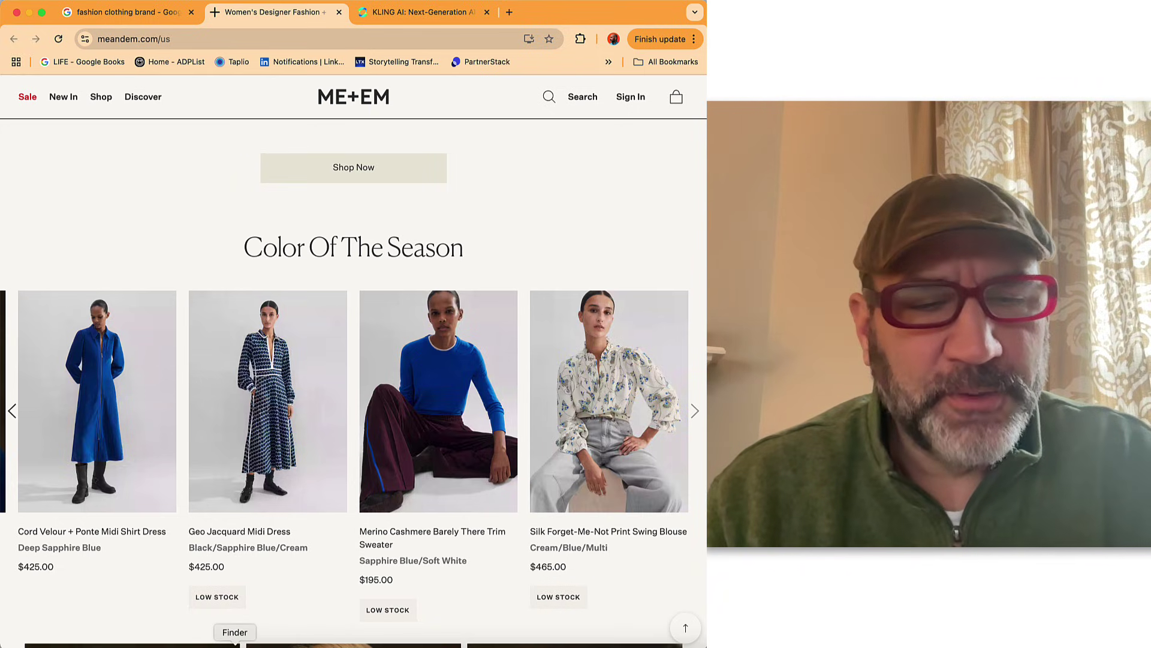
# Step: Browse the Me+Em Downloads folder in Finder, previewing MeEm_3 through MeEm_6
pyautogui.click(235, 644)
pyautogui.click(365, 207)
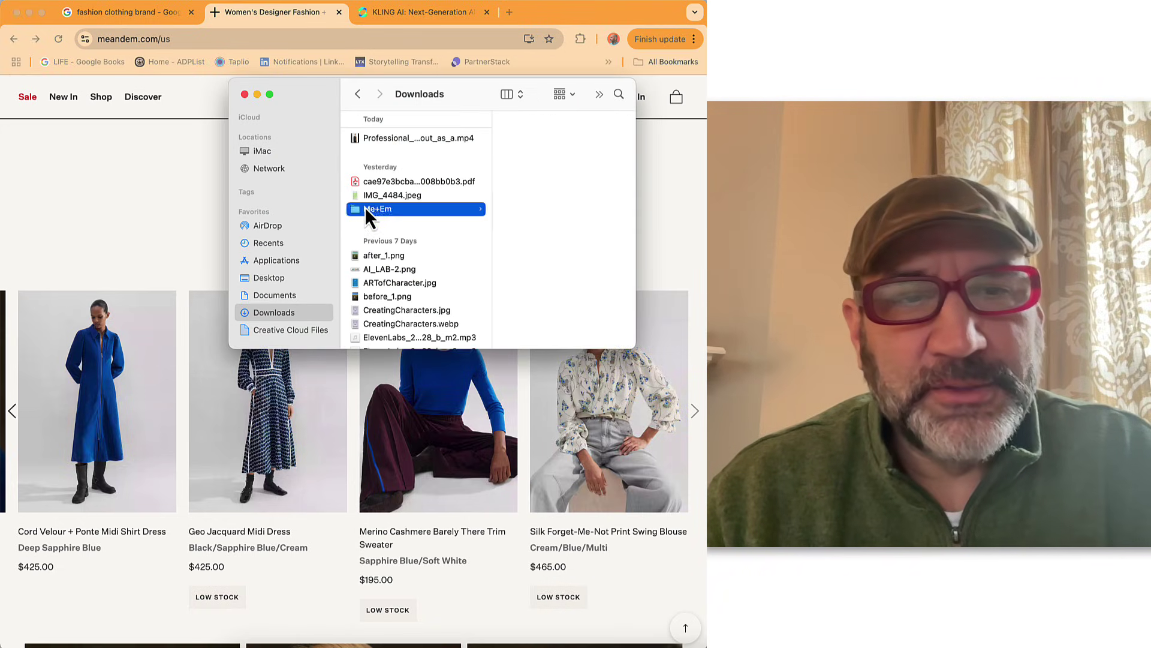
pyautogui.click(544, 139)
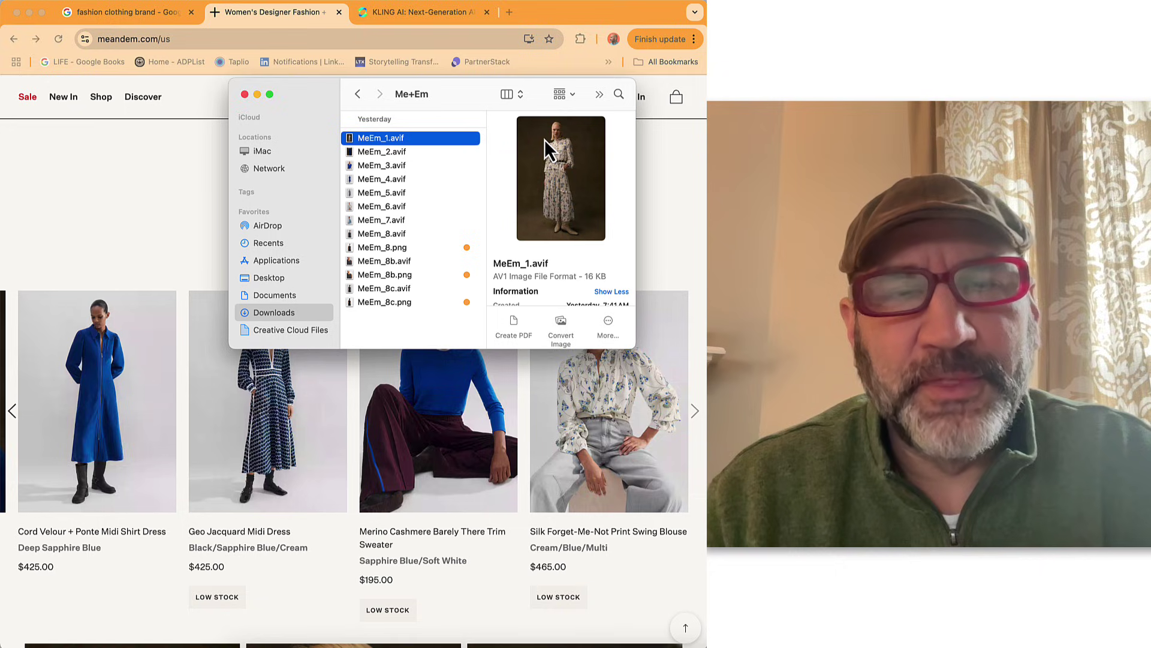
pyautogui.press('Down')
pyautogui.press('Down')
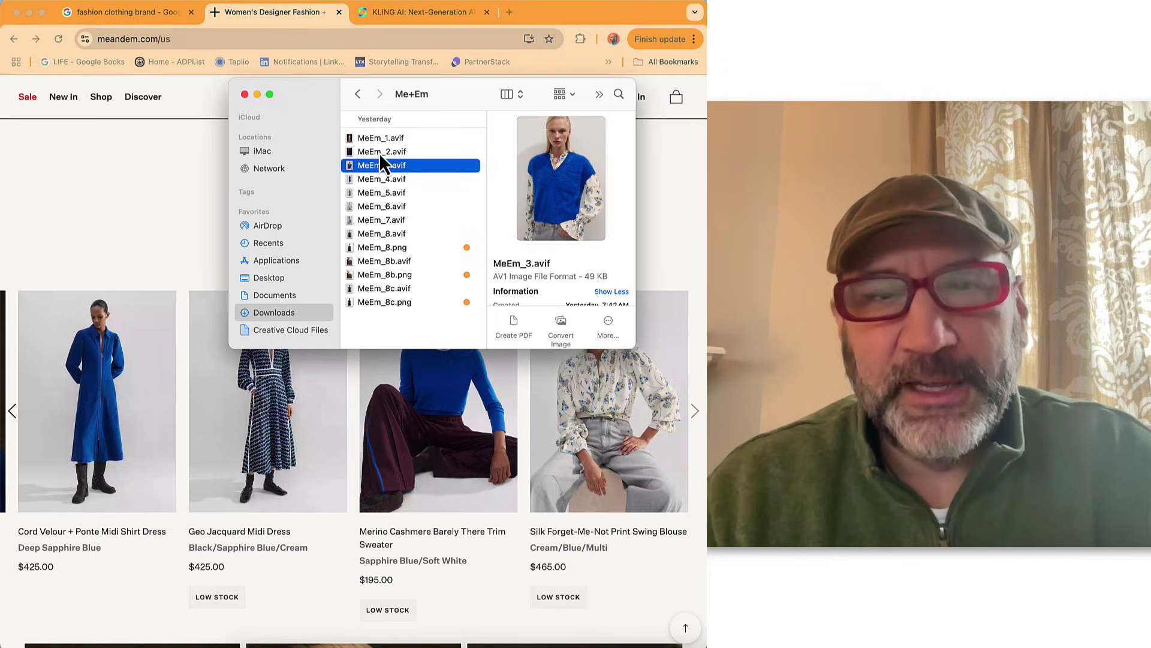
pyautogui.press('Down')
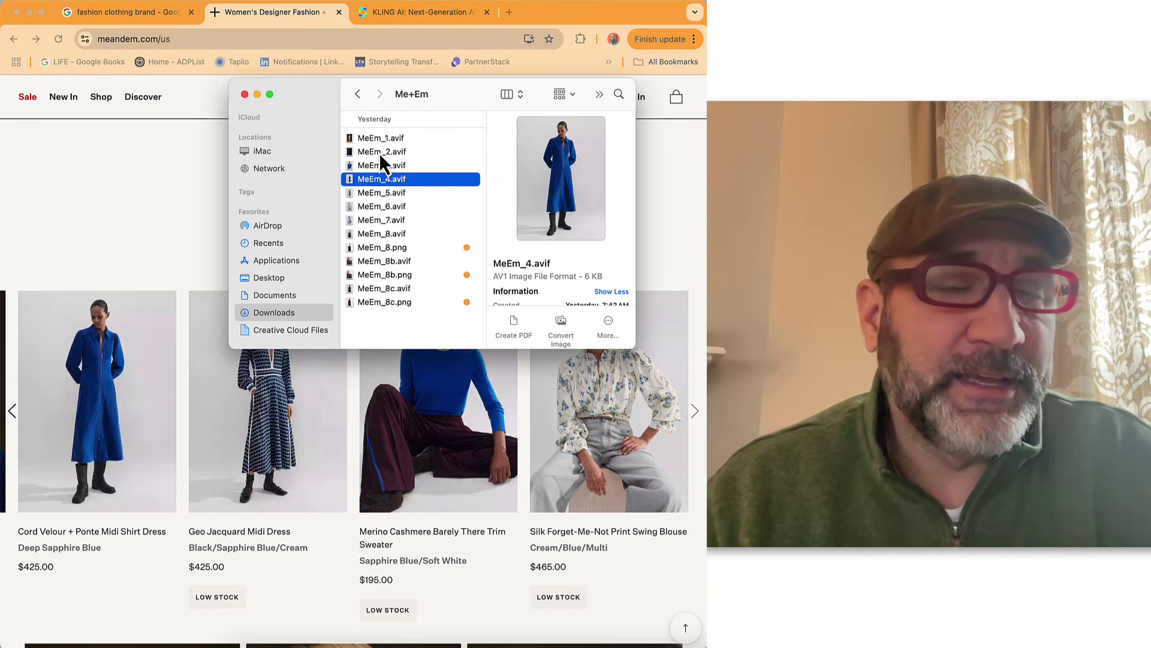
pyautogui.press('Down')
pyautogui.press('Down')
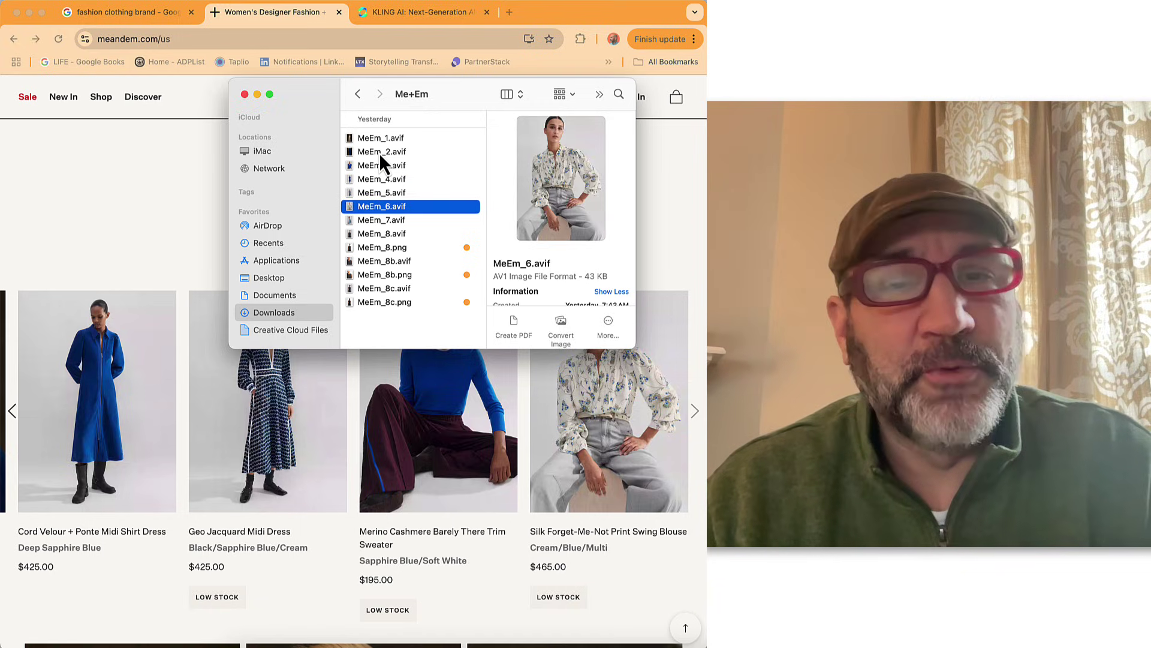
pyautogui.press('Down')
pyautogui.press('Down')
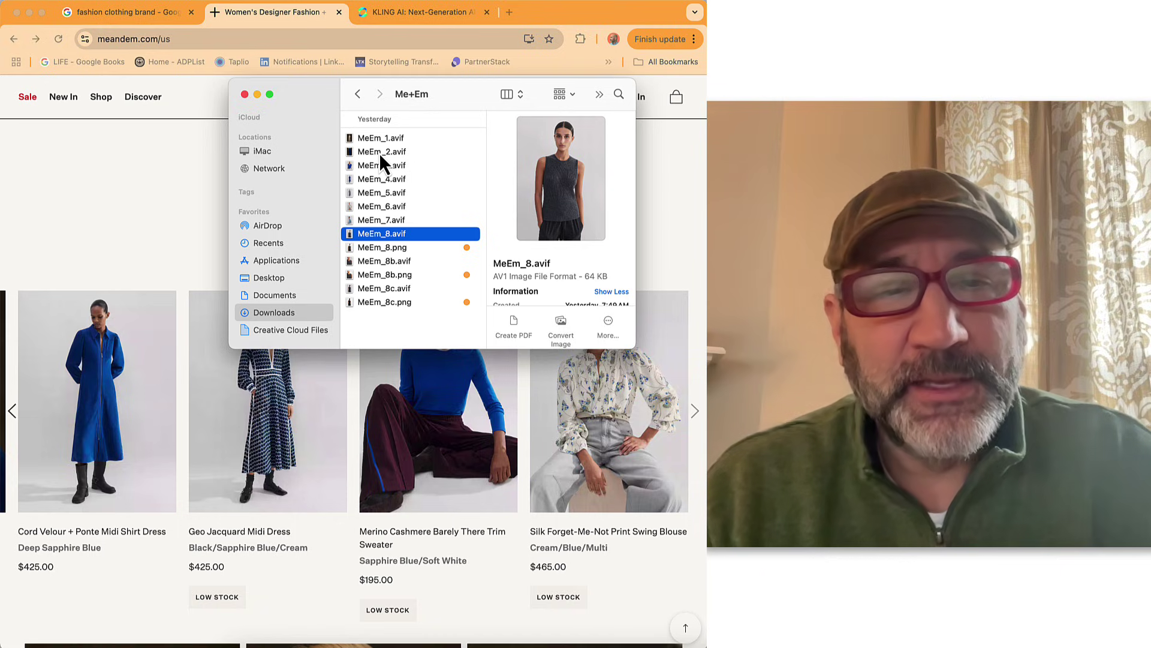
# Step: Compare the MeEm_8 variants, Quick Look MeEm_8.png full size, then return to KLING AI
pyautogui.click(393, 262)
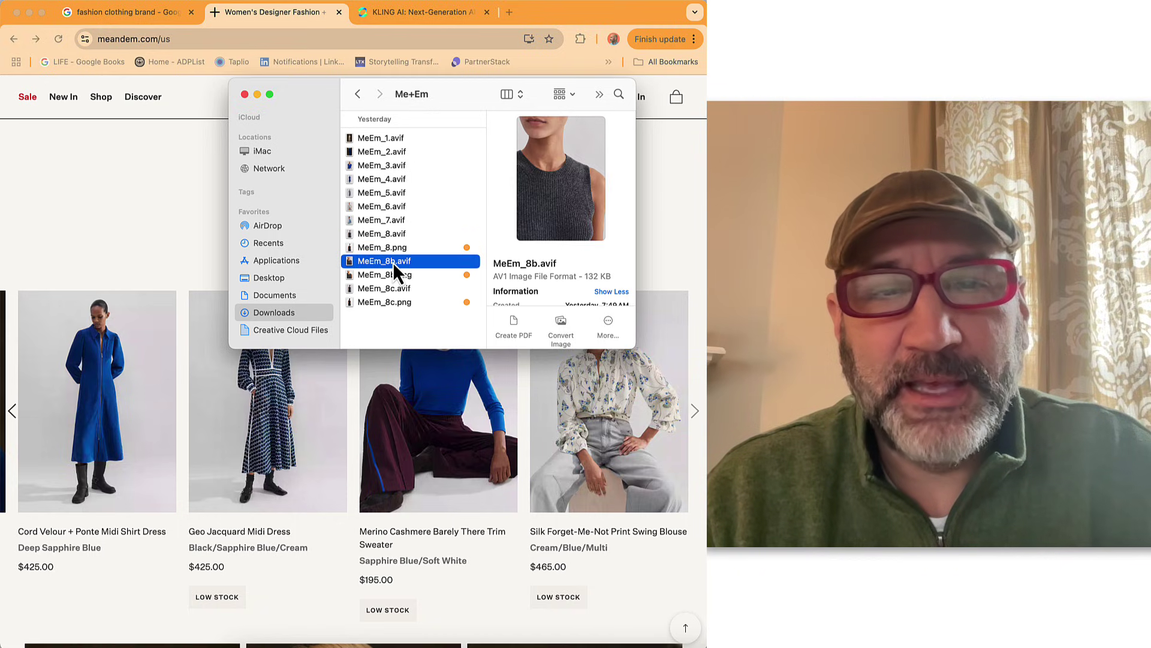
pyautogui.click(393, 287)
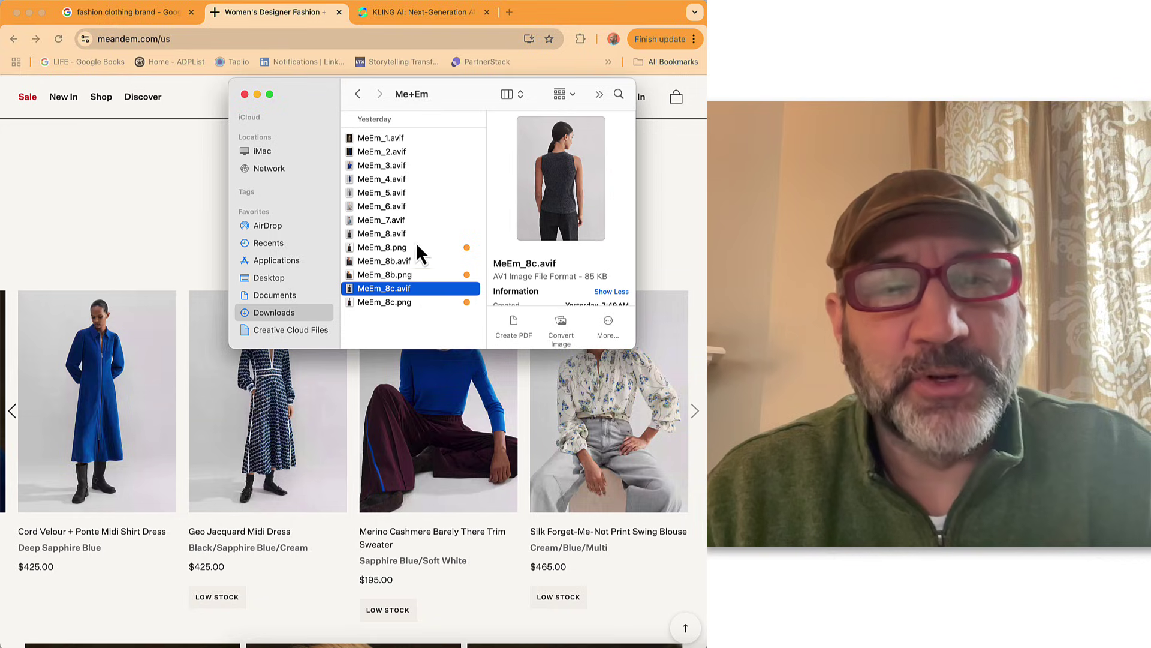
pyautogui.click(394, 233)
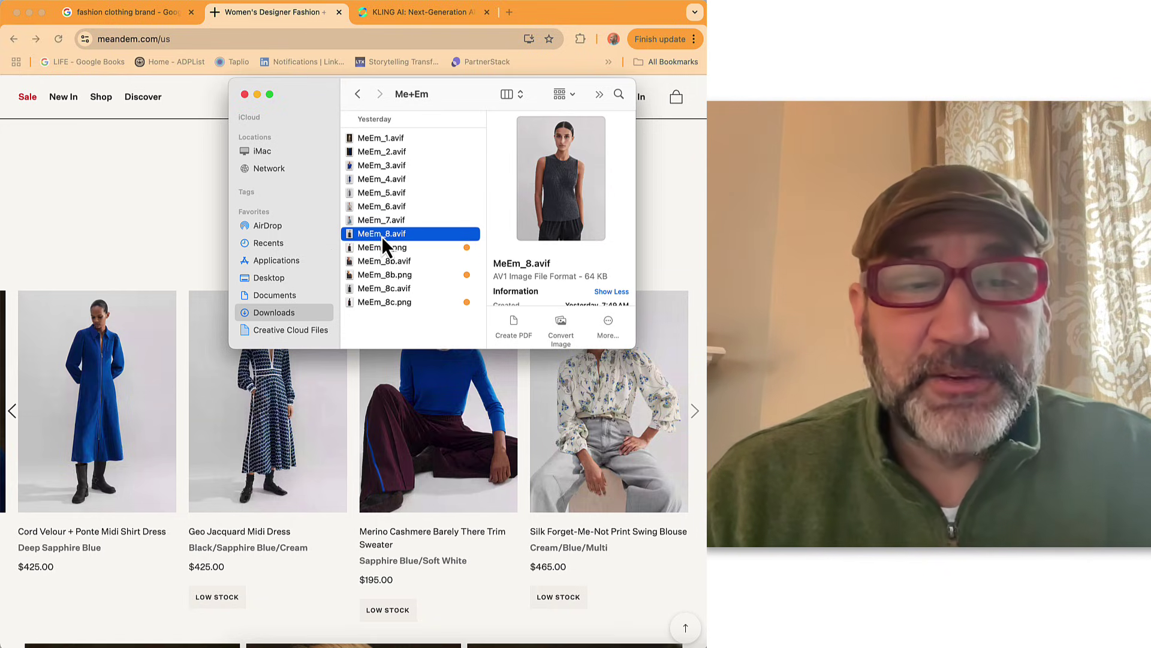
pyautogui.click(373, 229)
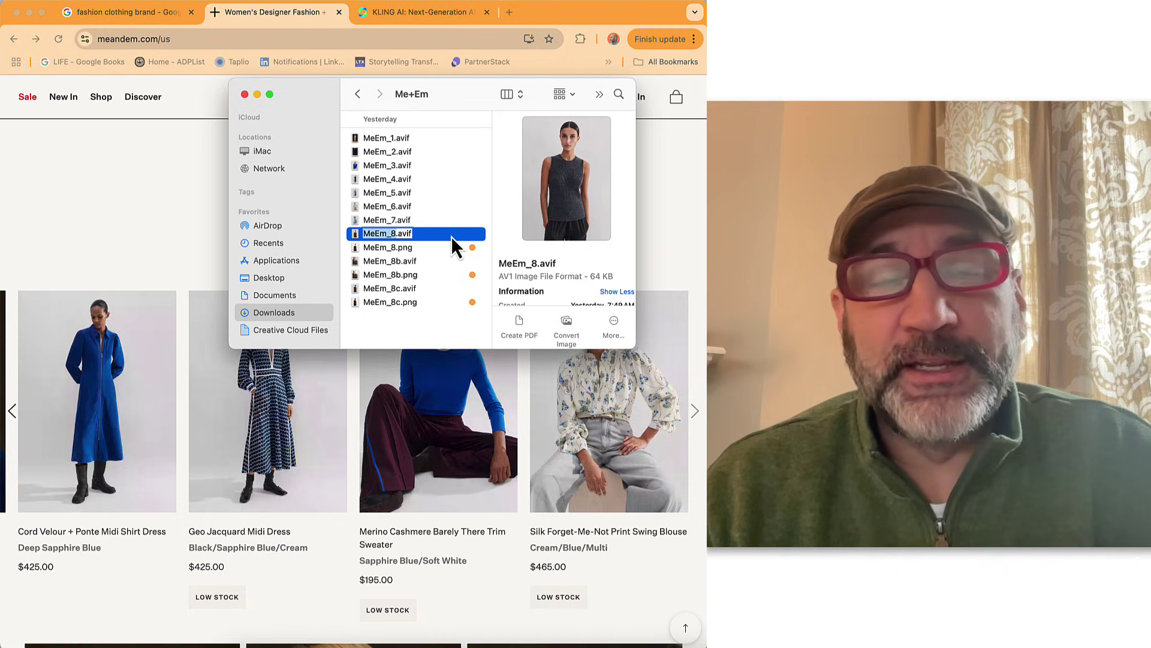
pyautogui.click(391, 250)
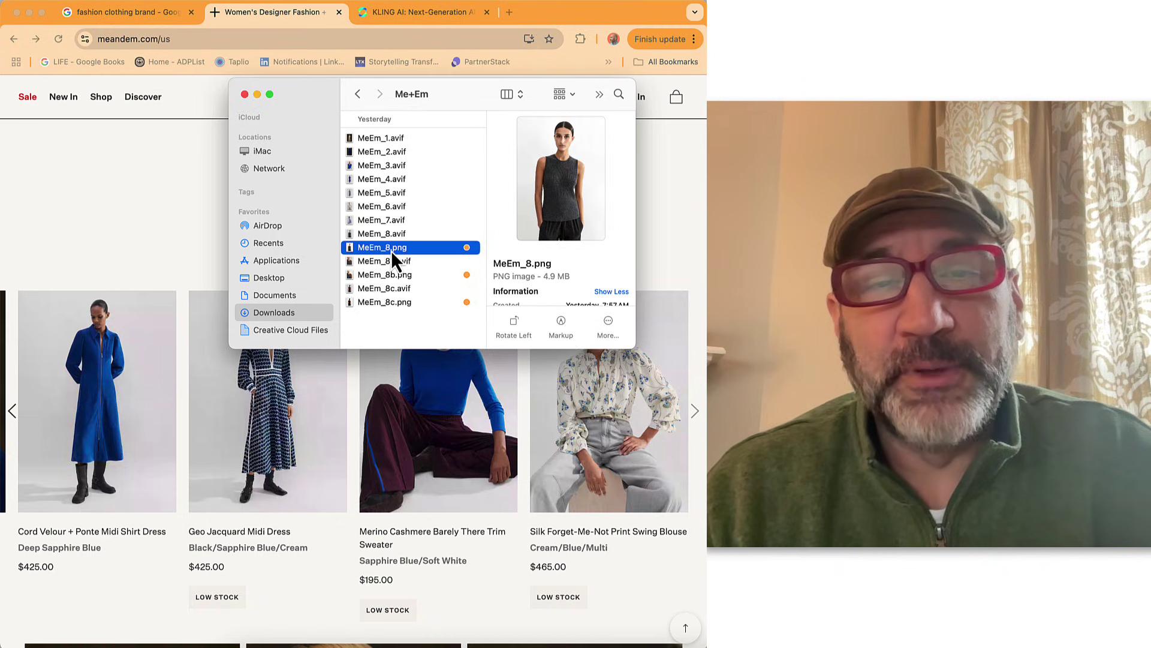
pyautogui.press('space')
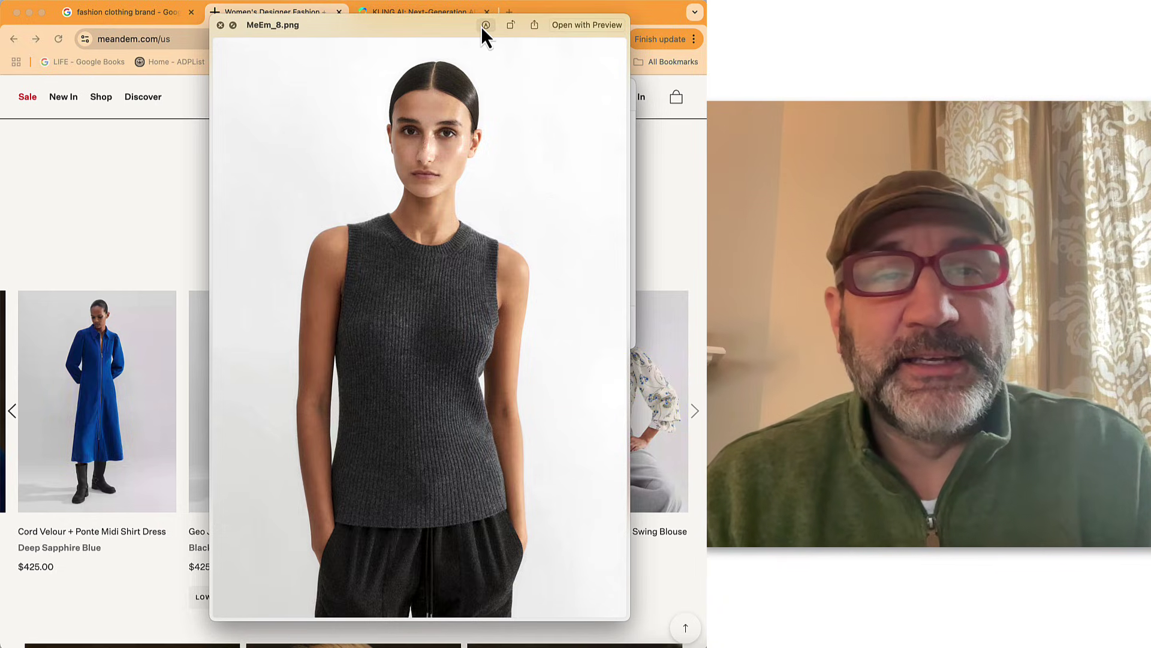
pyautogui.click(456, 12)
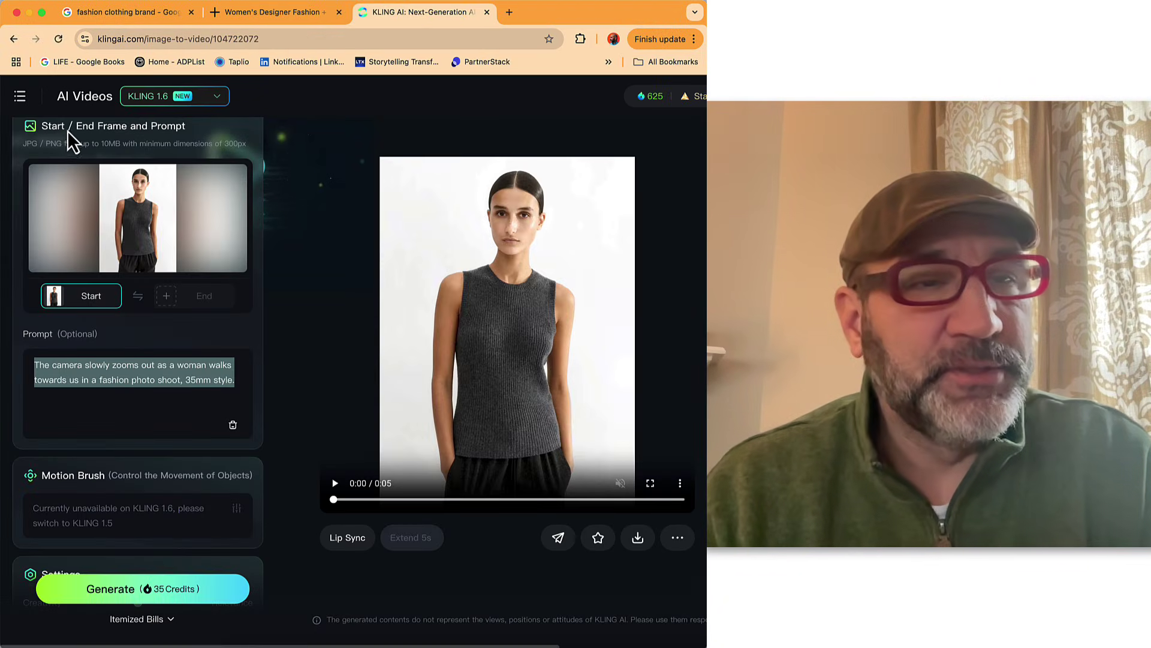
pyautogui.scroll(4, 107, 153)
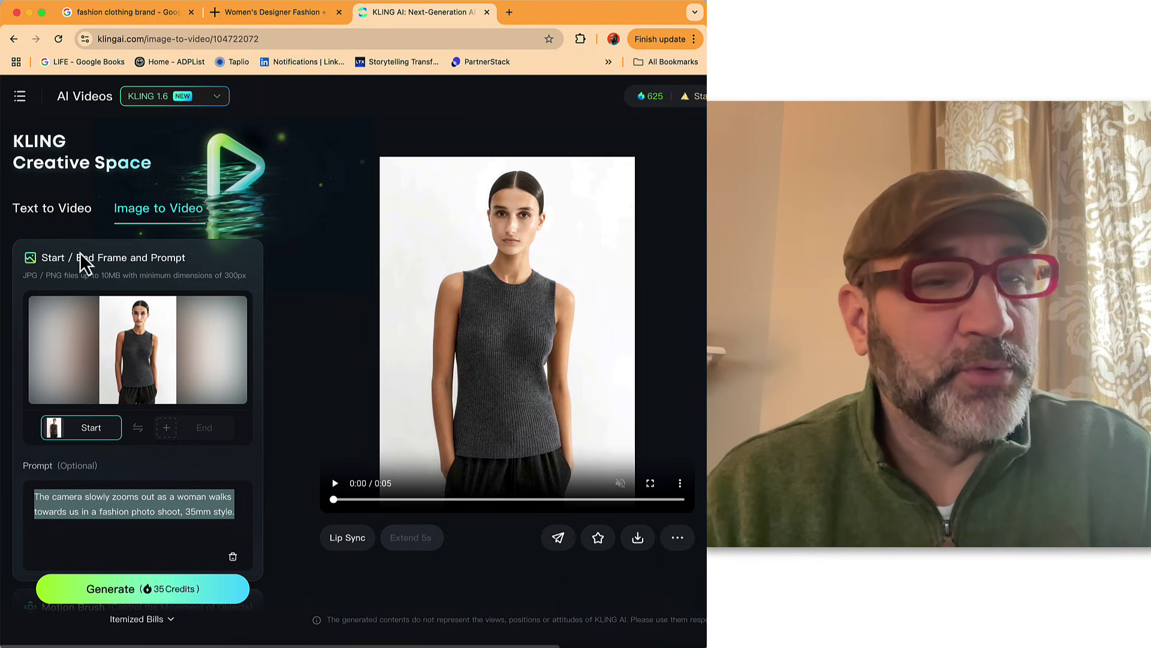
pyautogui.moveTo(122, 342)
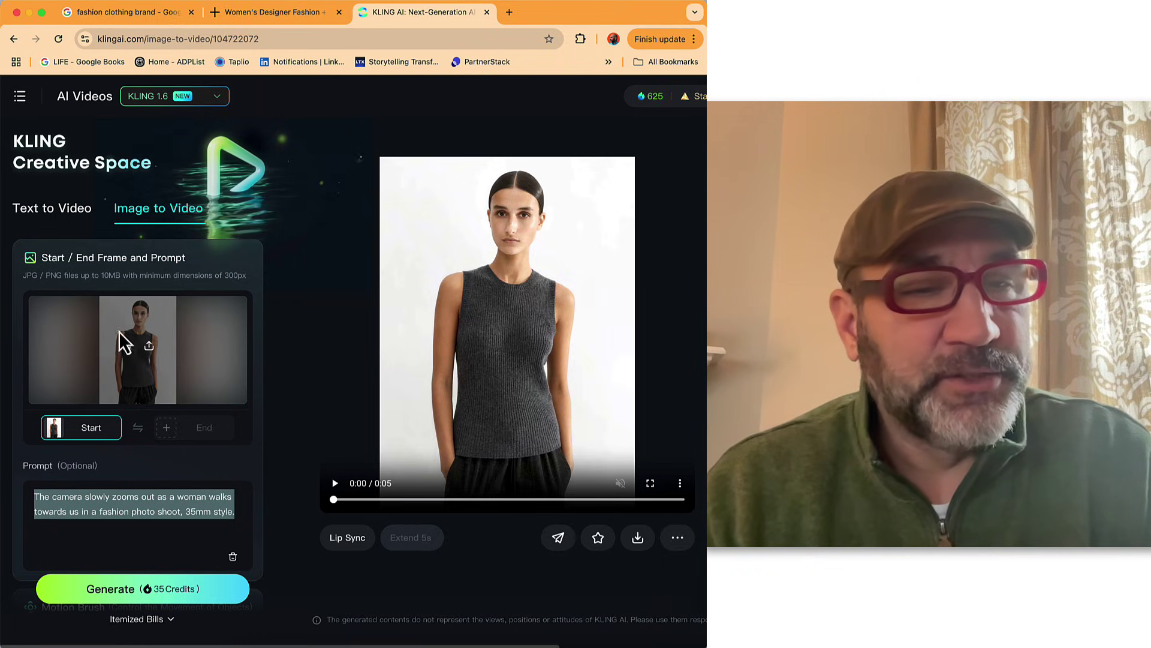
pyautogui.scroll(-2, 142, 387)
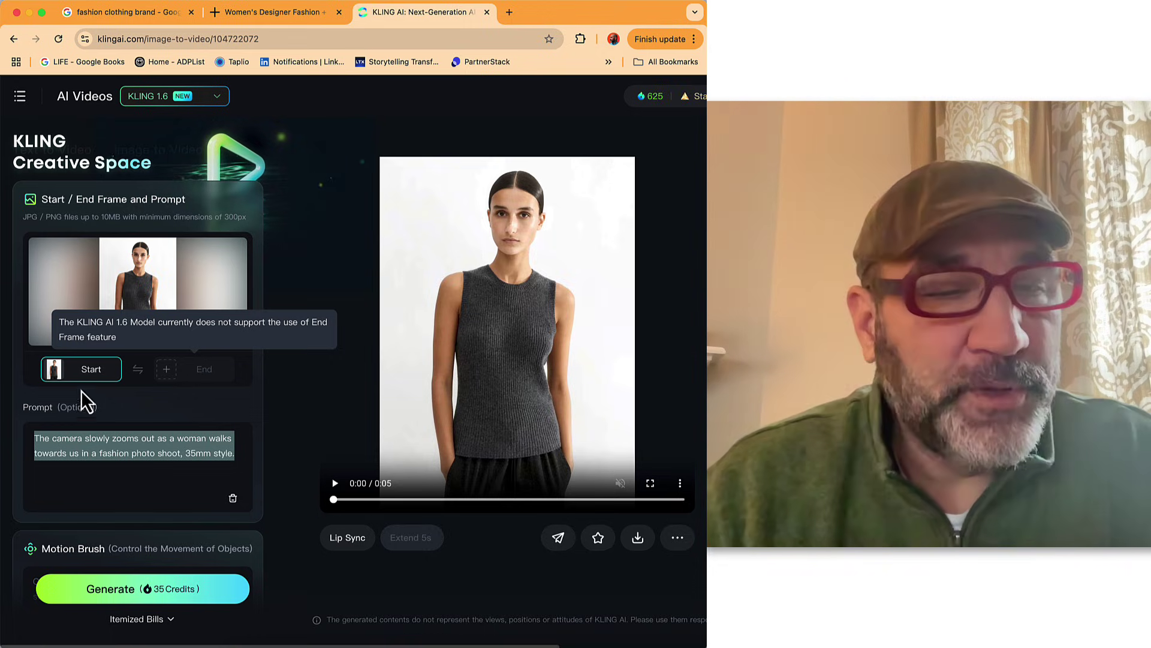
pyautogui.click(45, 436)
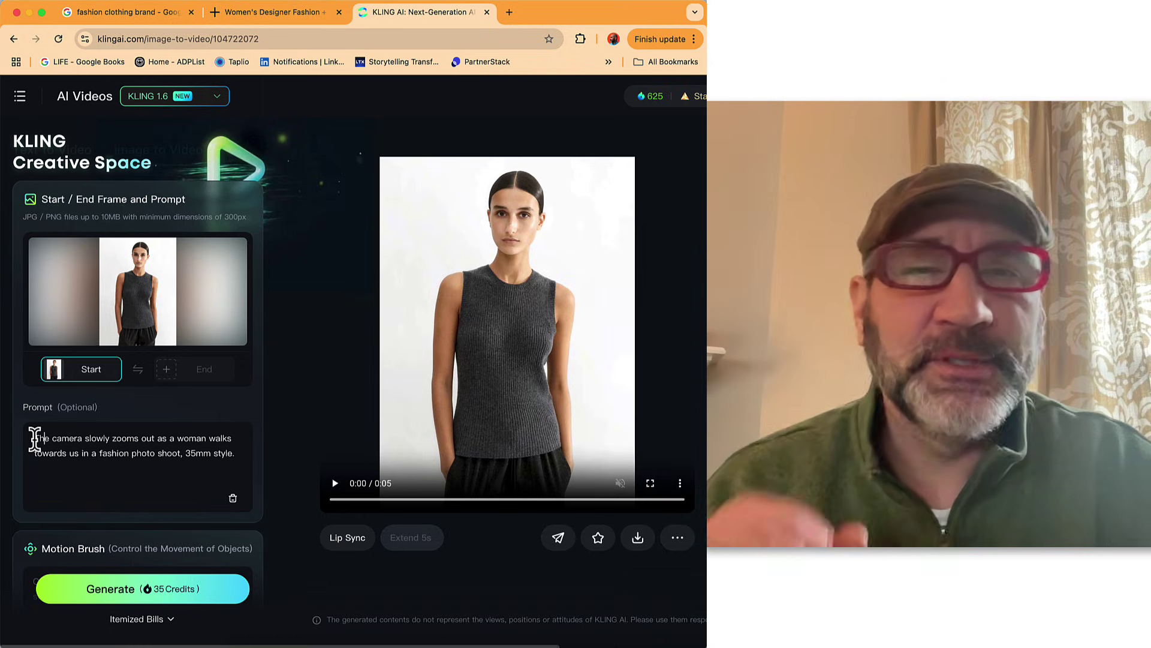
pyautogui.scroll(-5, 35, 438)
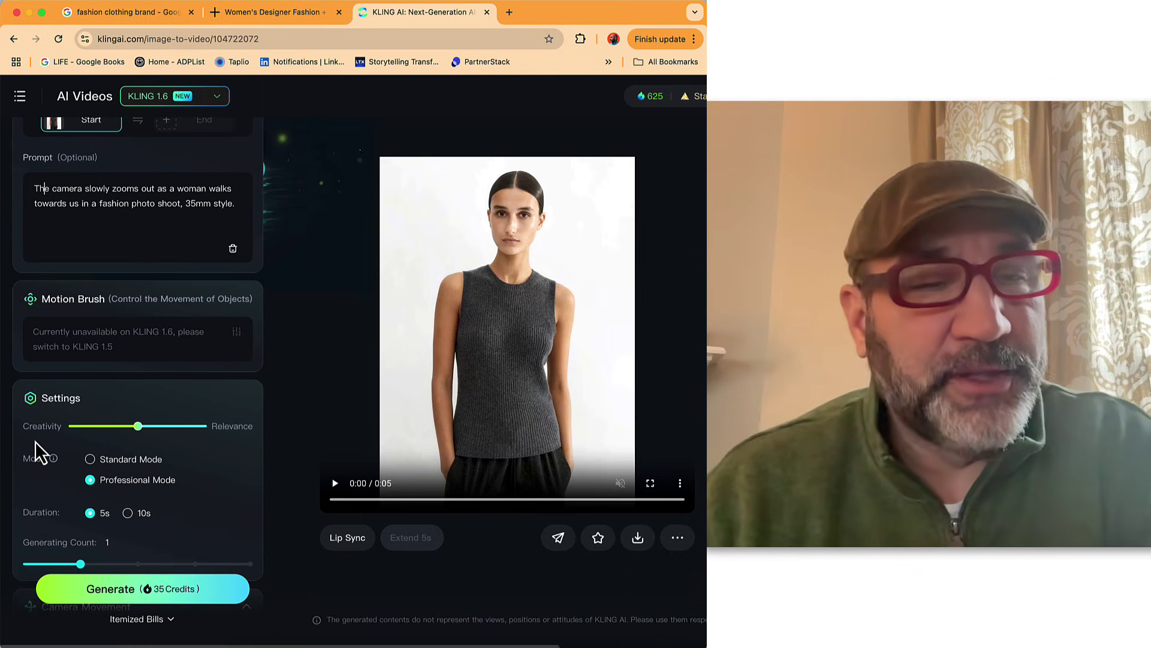
pyautogui.scroll(-1, 35, 450)
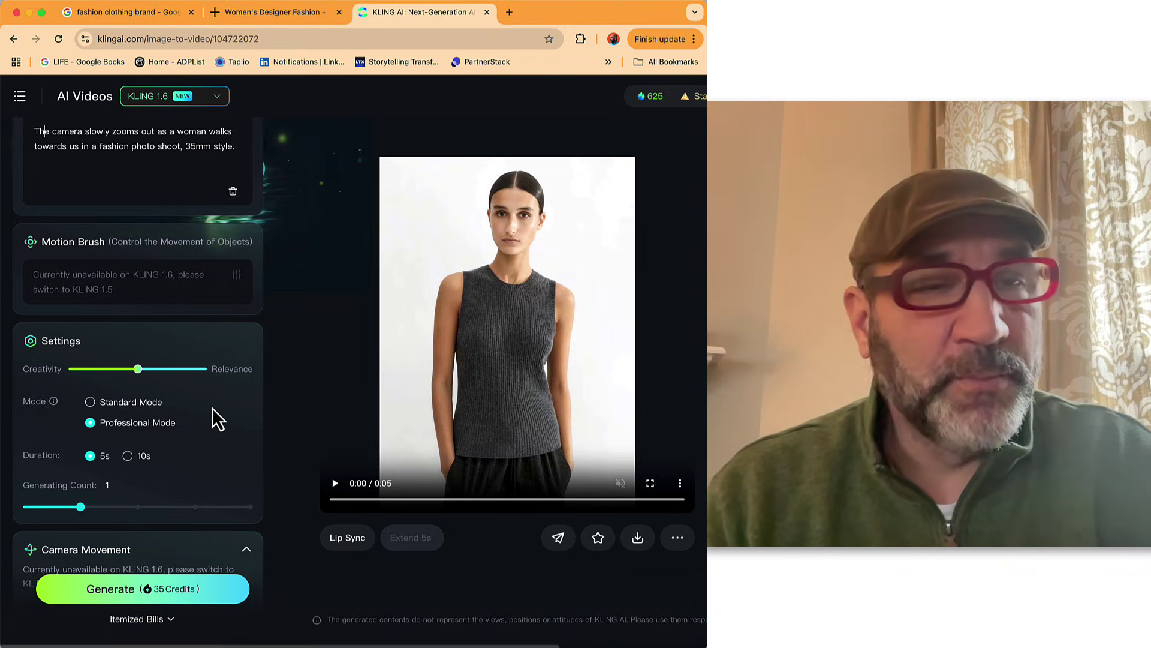
pyautogui.scroll(-2, 217, 418)
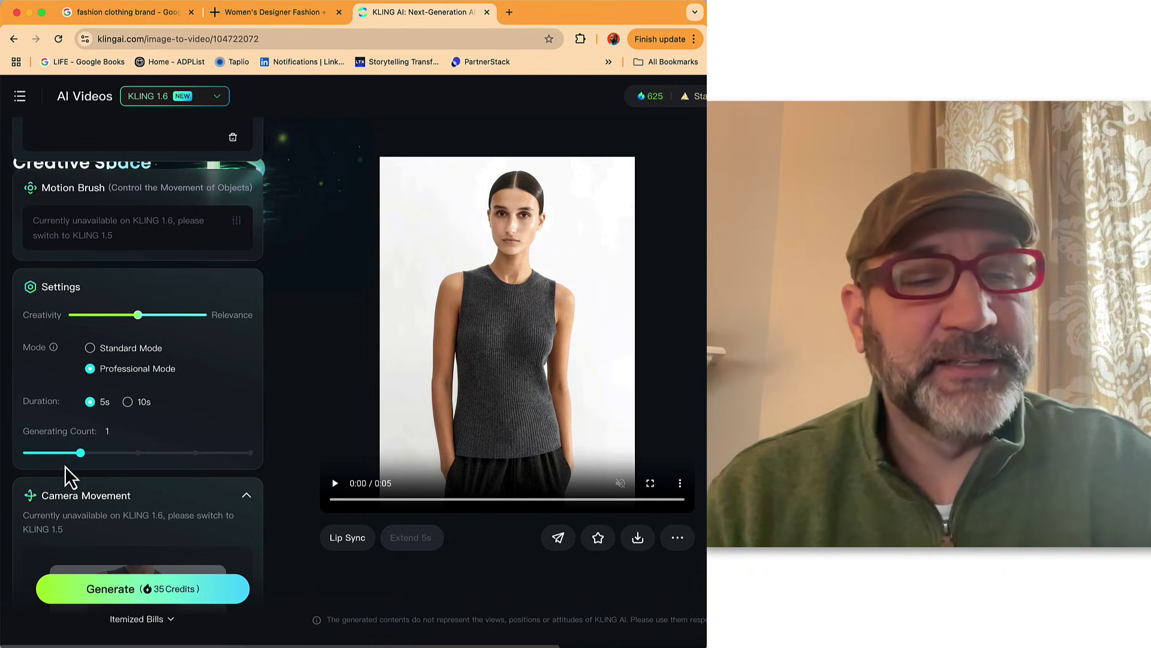
pyautogui.scroll(-5, 83, 465)
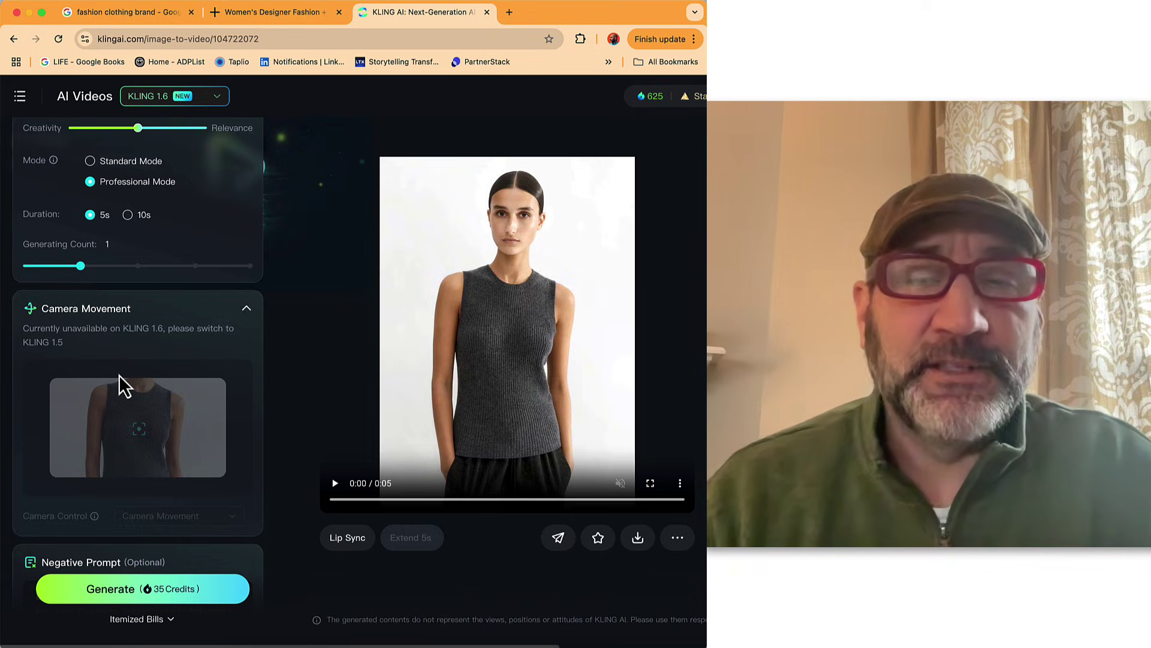
pyautogui.scroll(-3, 120, 384)
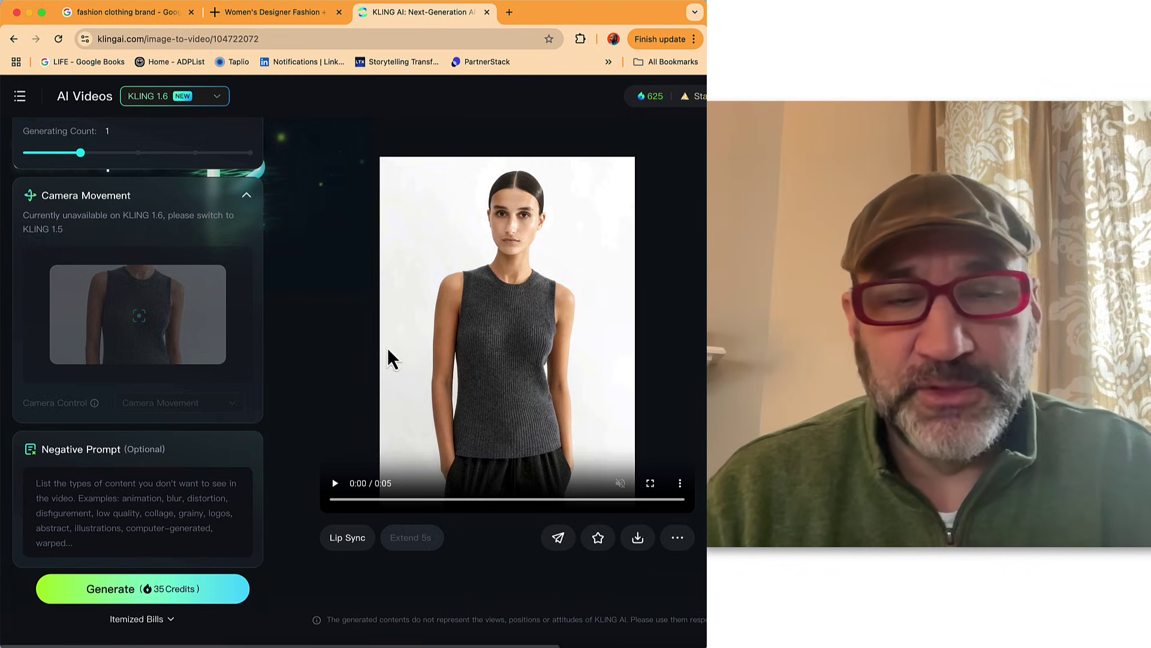
# Step: Play the generated clip and place the MeEm_8.png preview beside it for comparison
pyautogui.click(335, 483)
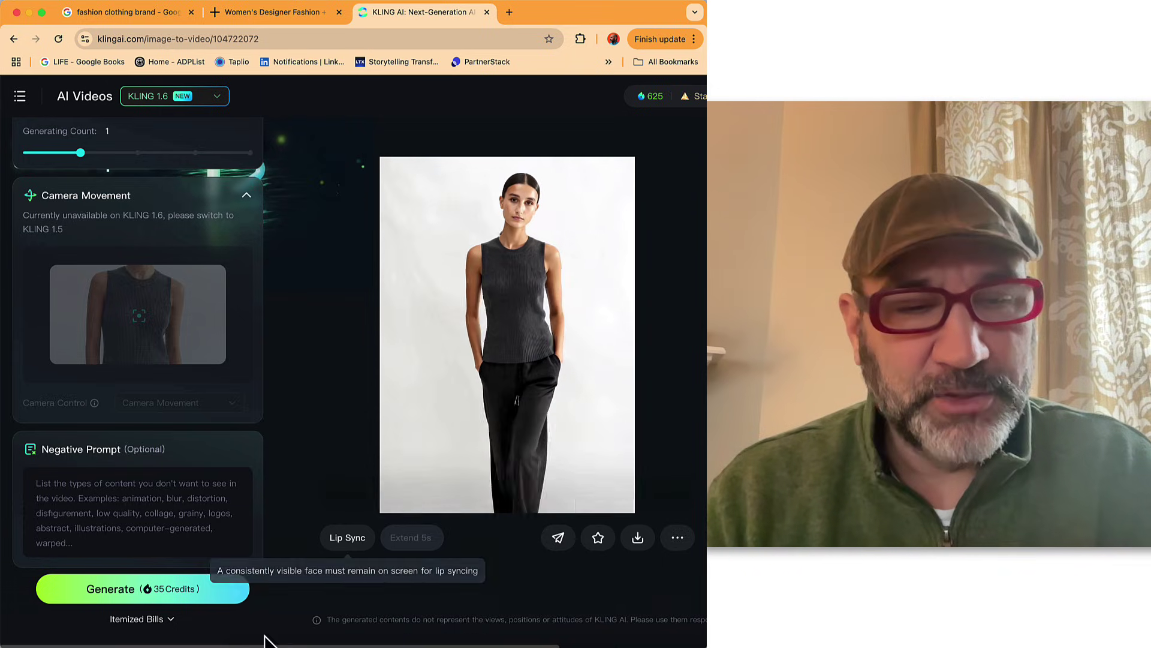
pyautogui.click(235, 645)
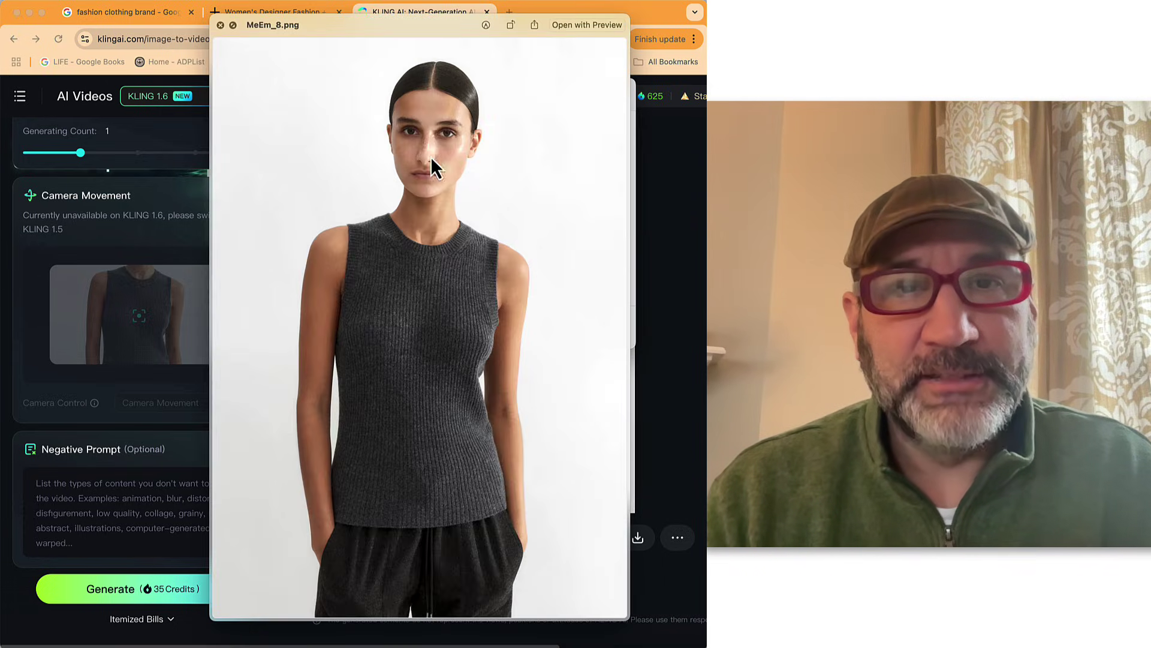
pyautogui.moveTo(440, 12); pyautogui.dragTo(236, 19)
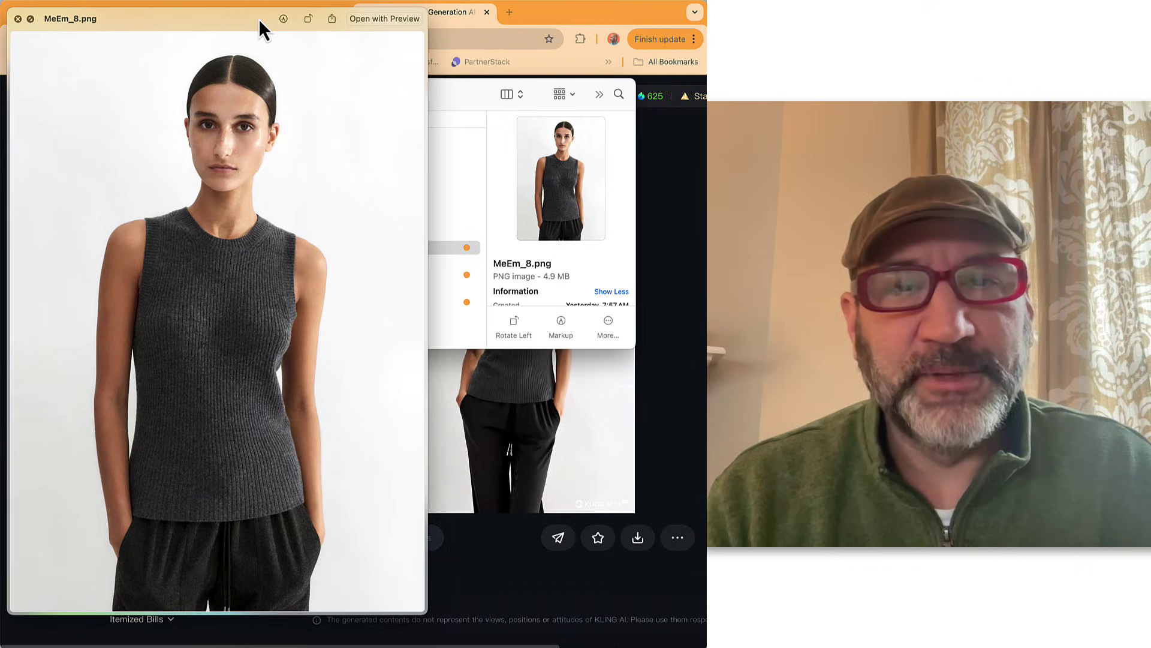